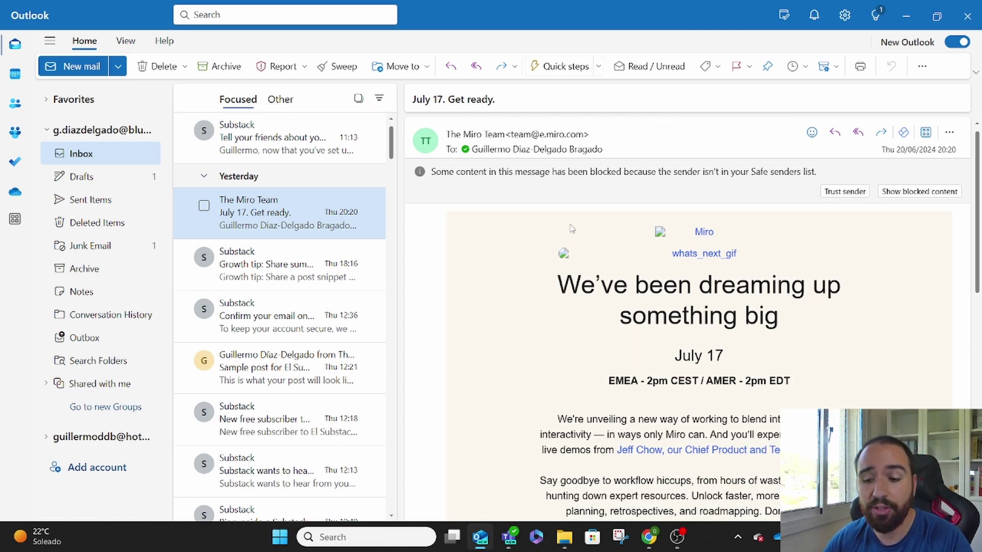
Start a new email to your own account with the subject 'MOC Minute for today'
left_click(64, 65)
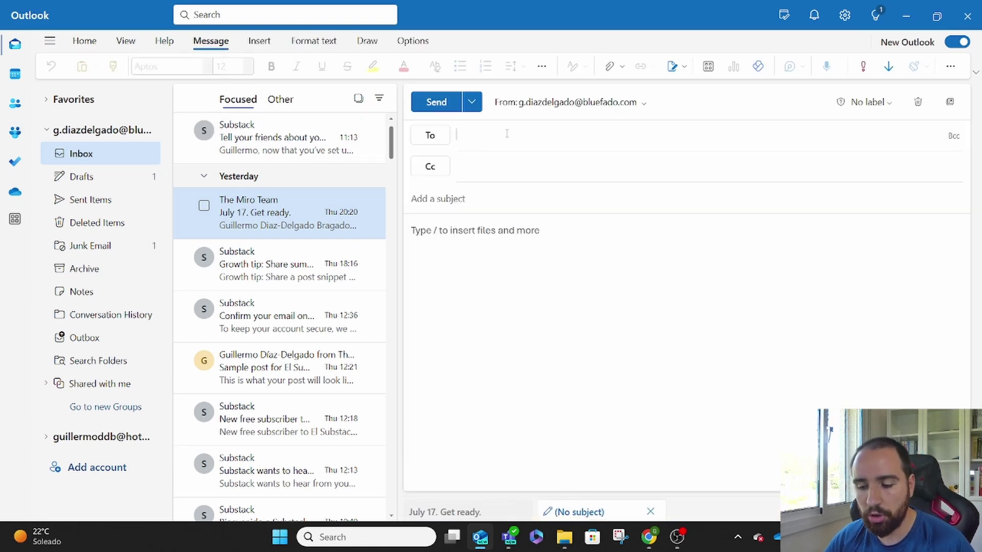
type("g")
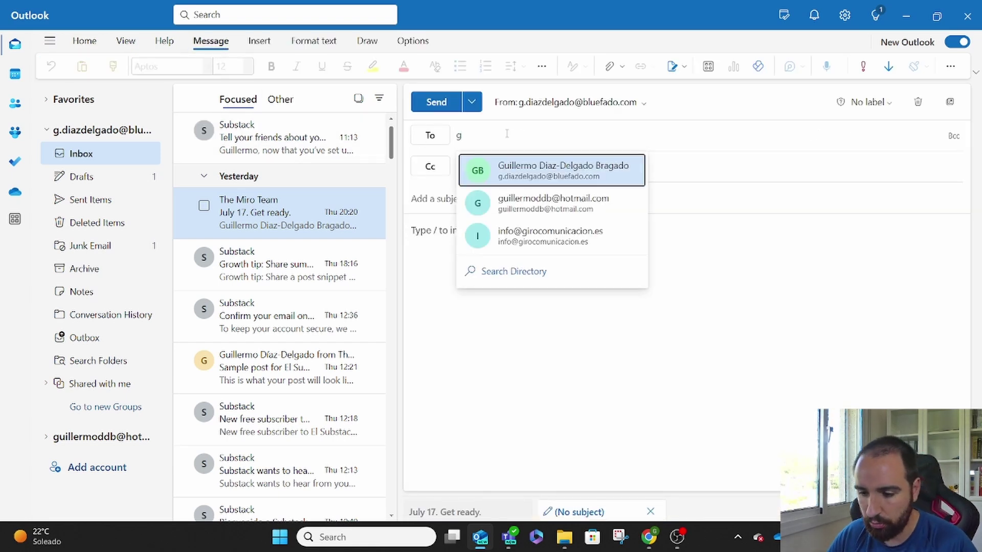
left_click(525, 169)
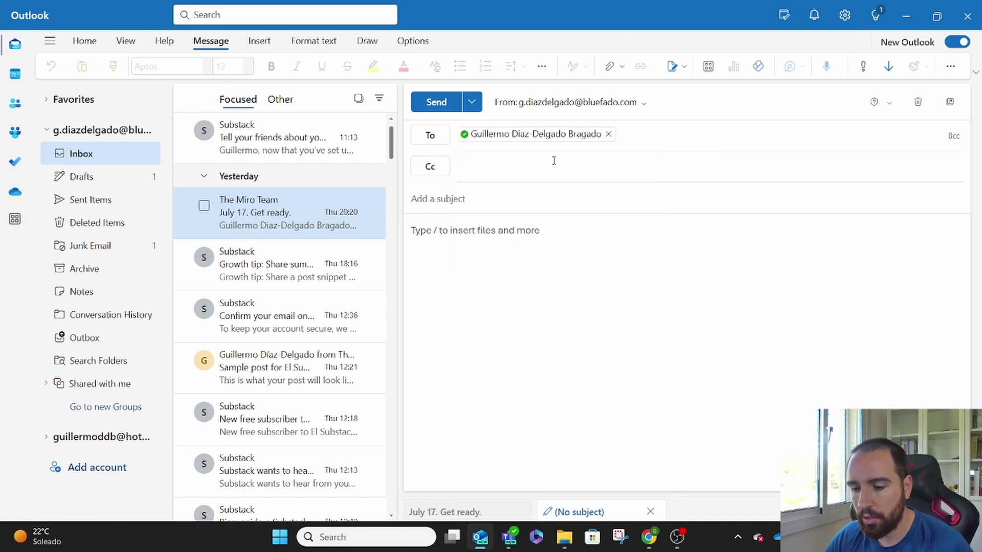
left_click(515, 193)
type("MOC Minute for today")
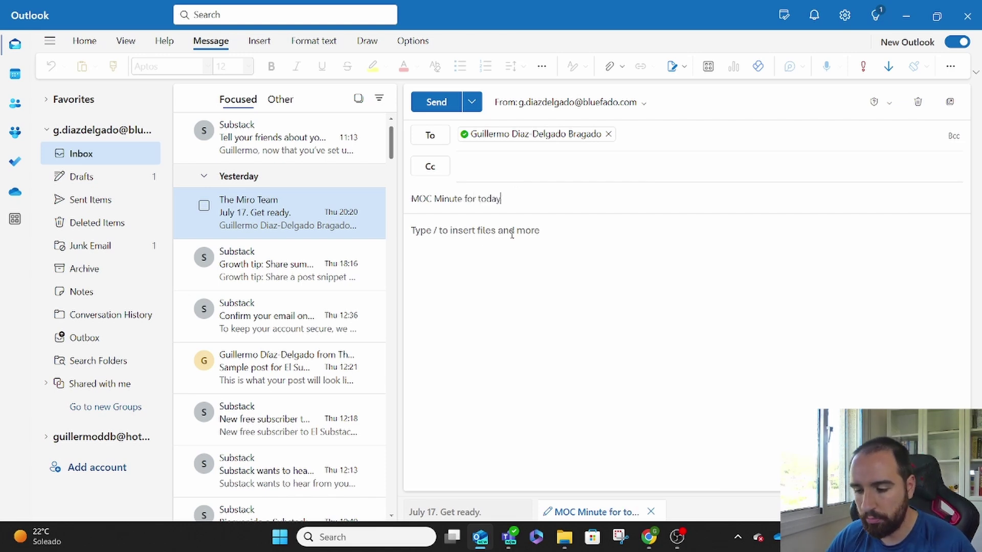
Write a short, signed meeting-minutes team update in the message body
left_click(512, 234)
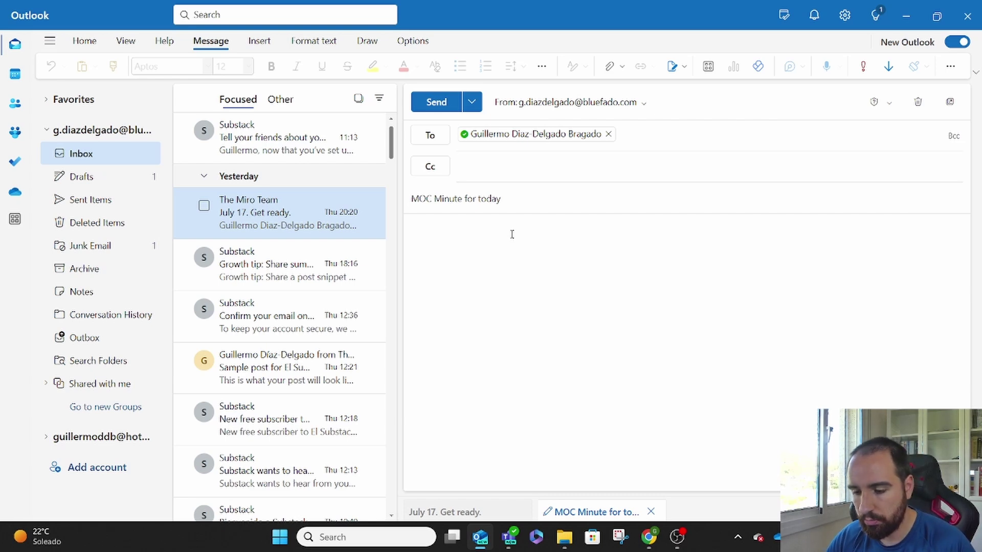
left_click(552, 289)
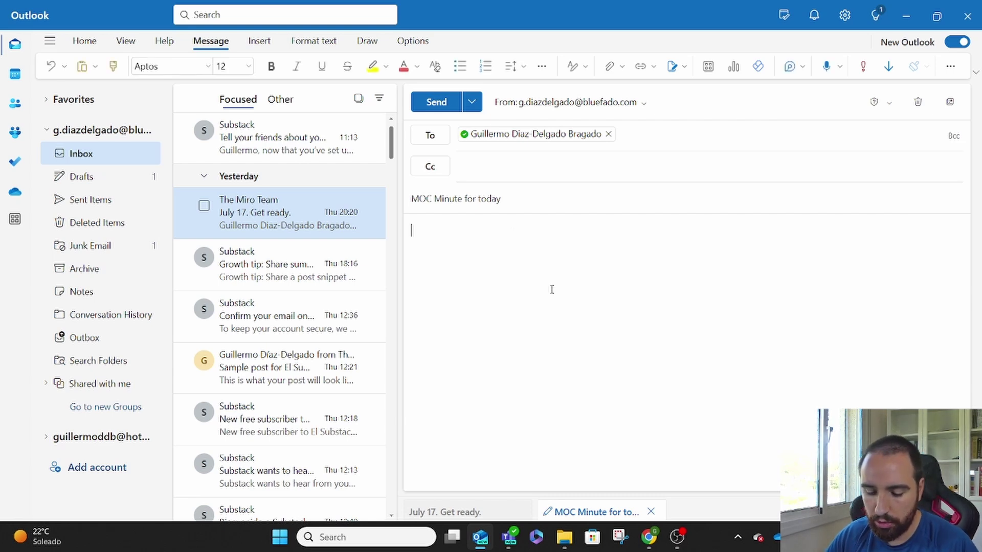
type("This")
key("BackSpace")
key("BackSpace")
key("BackSpace")
key("BackSpace")
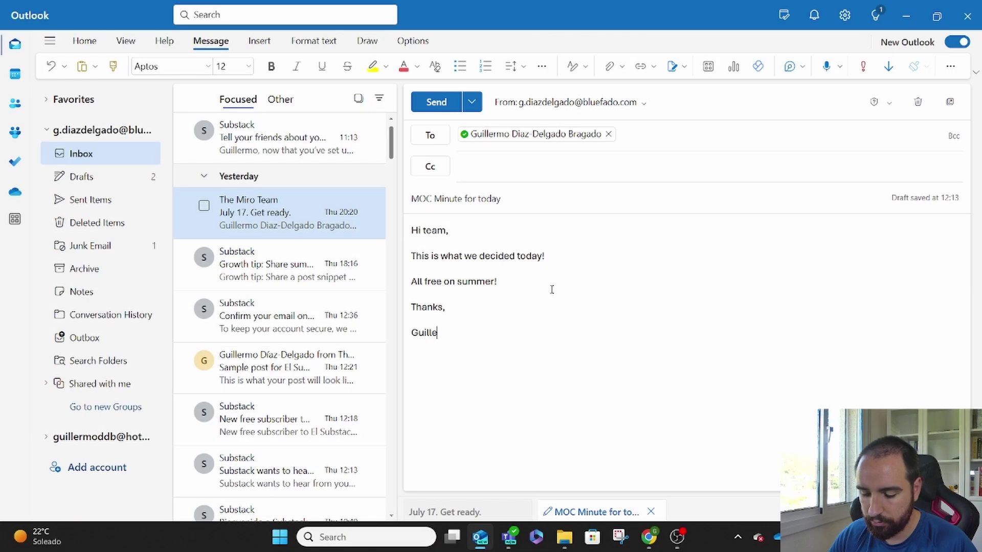
type("rmo")
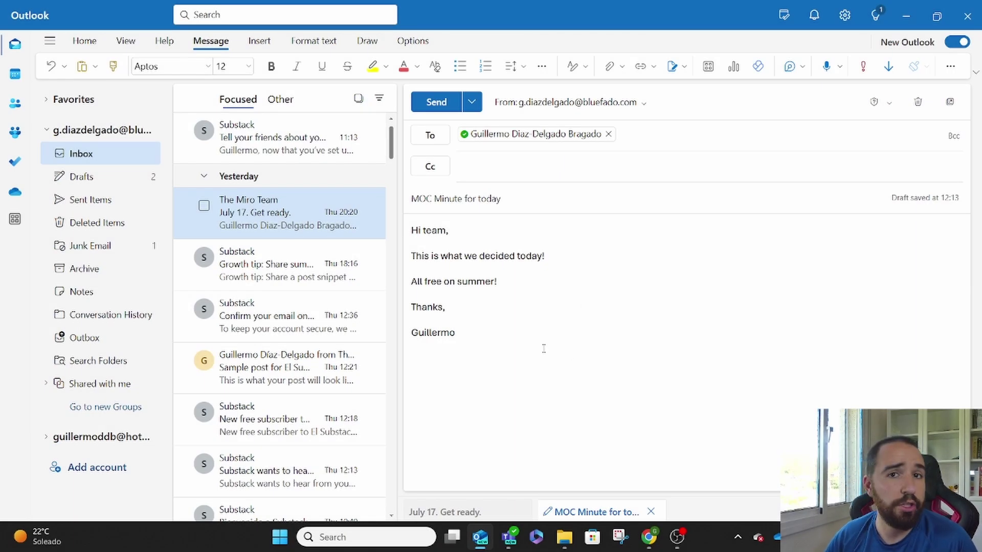
Send the 'MOC Minute for today' email so it lands in the inbox
left_click(443, 106)
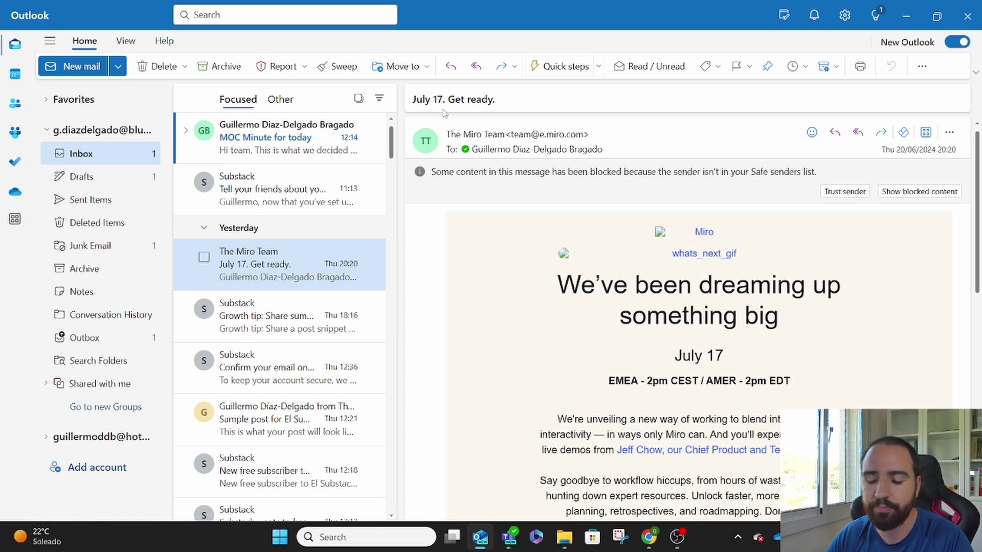
Reload the SharePoint MOC Meeting Tracker list and scroll to the new 'MOC Minute for today' row
key("alt+Tab")
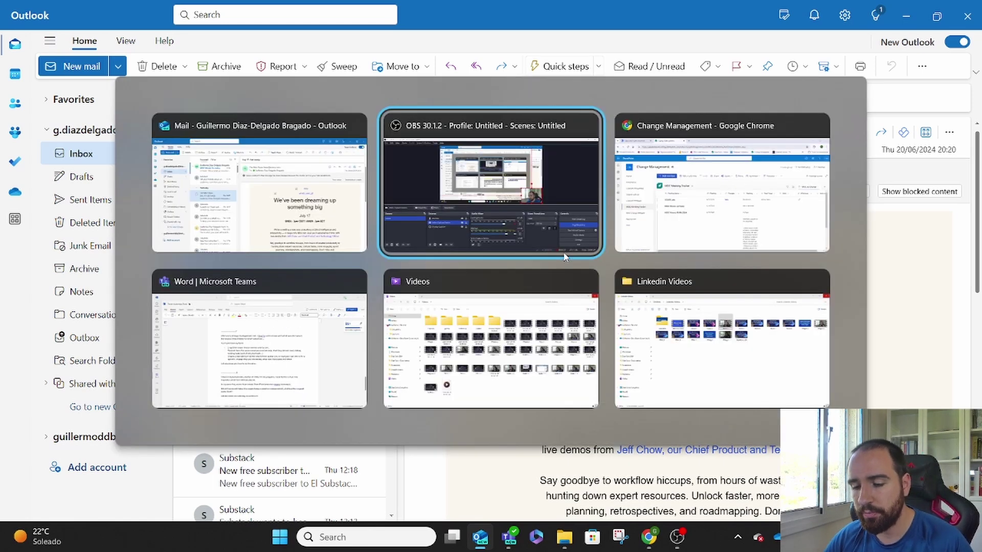
key("alt+Tab")
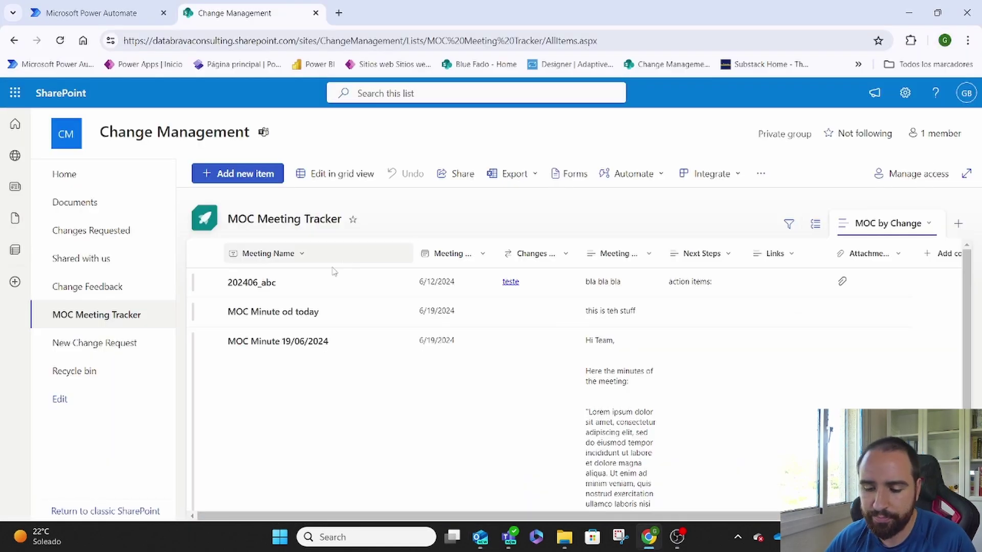
scroll(292, 340, "down", 3)
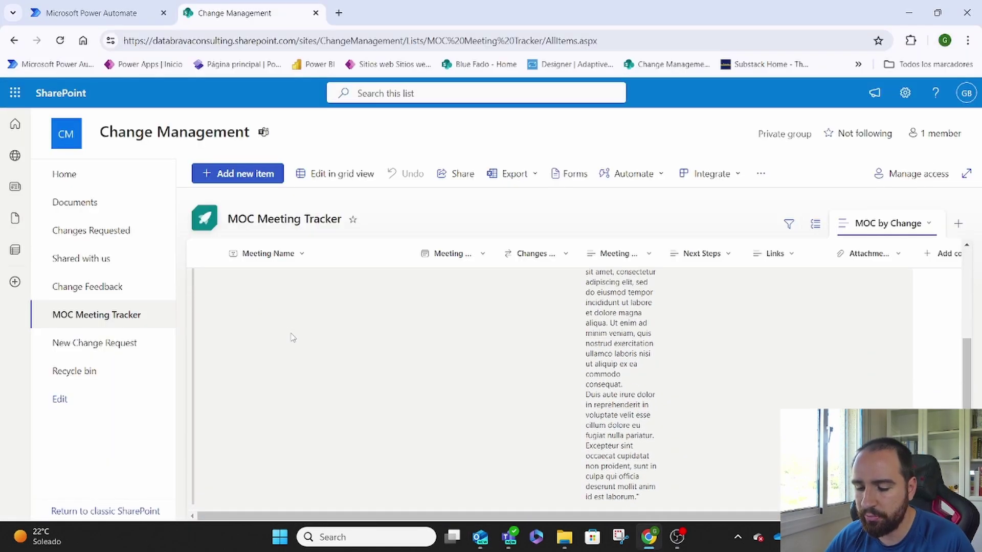
left_click(60, 40)
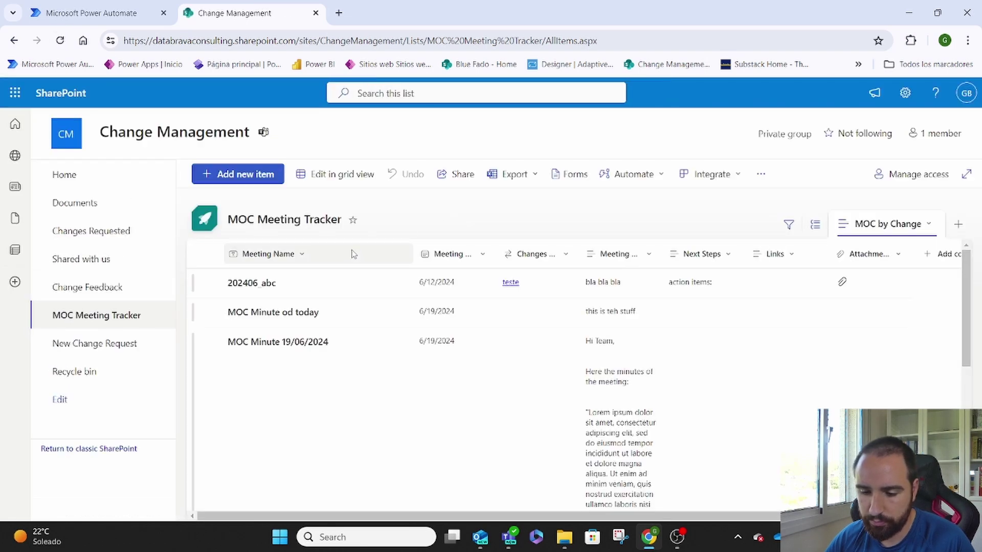
scroll(349, 257, "down", 2)
scroll(348, 257, "down", 5)
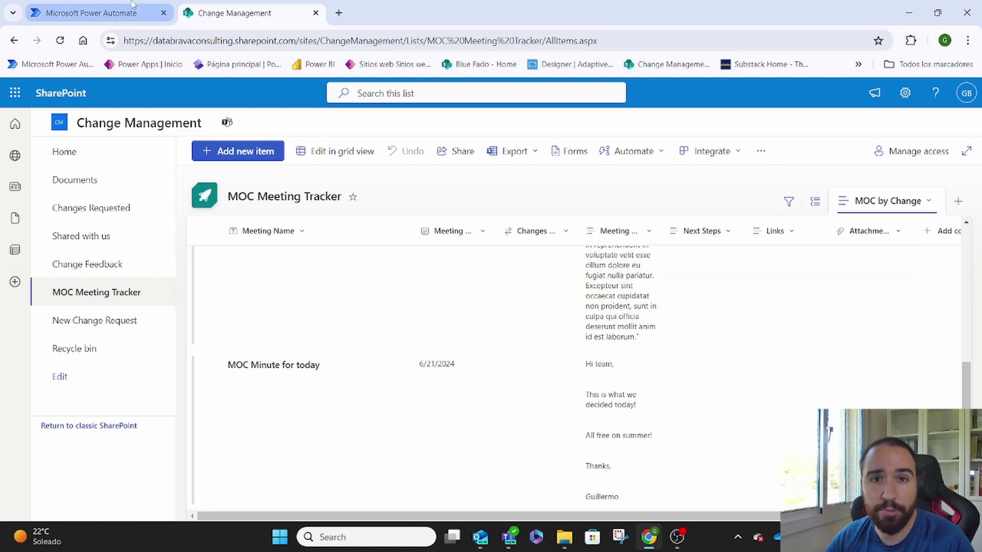
From My flows, open the Minutes of meeting flow's details and launch it in the designer
left_click(98, 13)
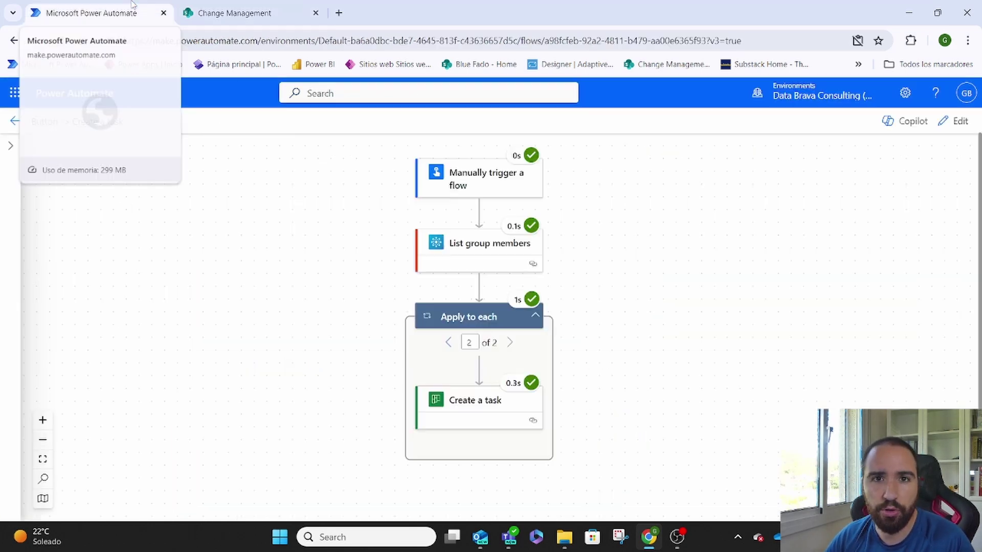
left_click(16, 121)
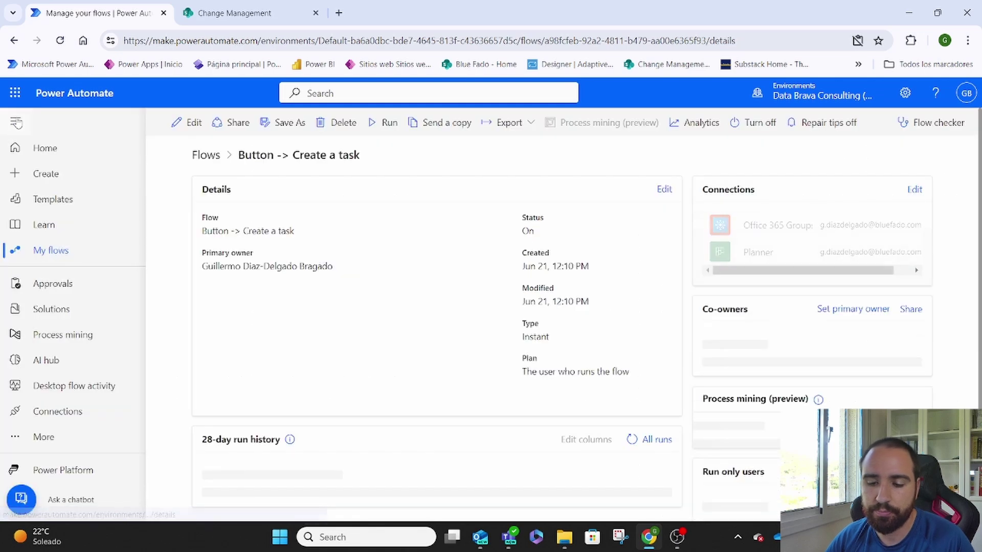
left_click(62, 254)
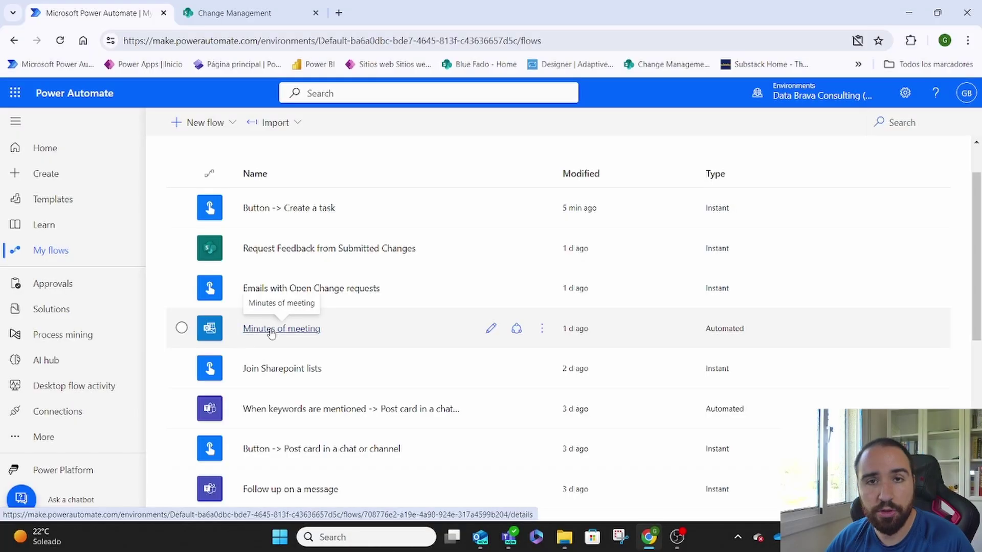
left_click(271, 330)
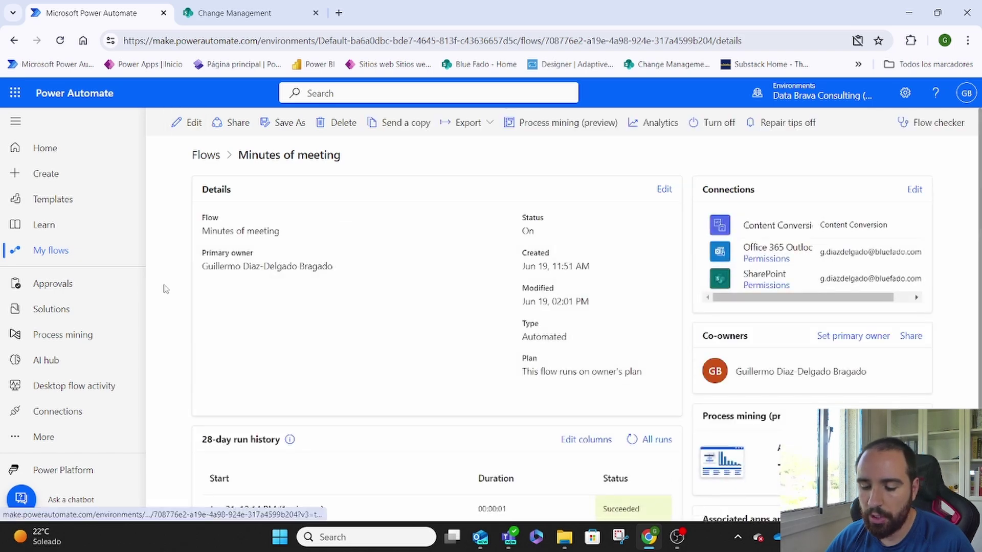
scroll(165, 287, "down", 2)
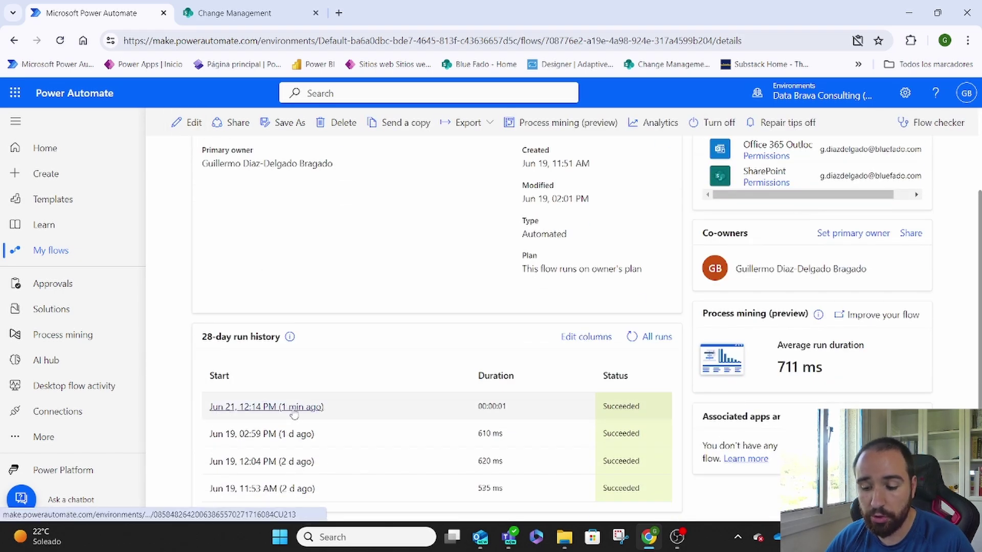
scroll(196, 330, "up", 2)
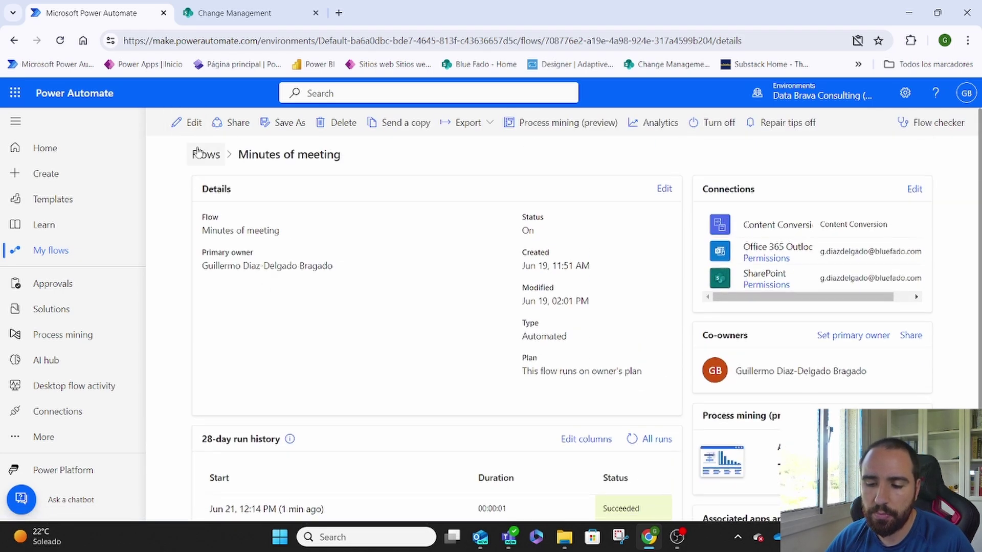
left_click(191, 124)
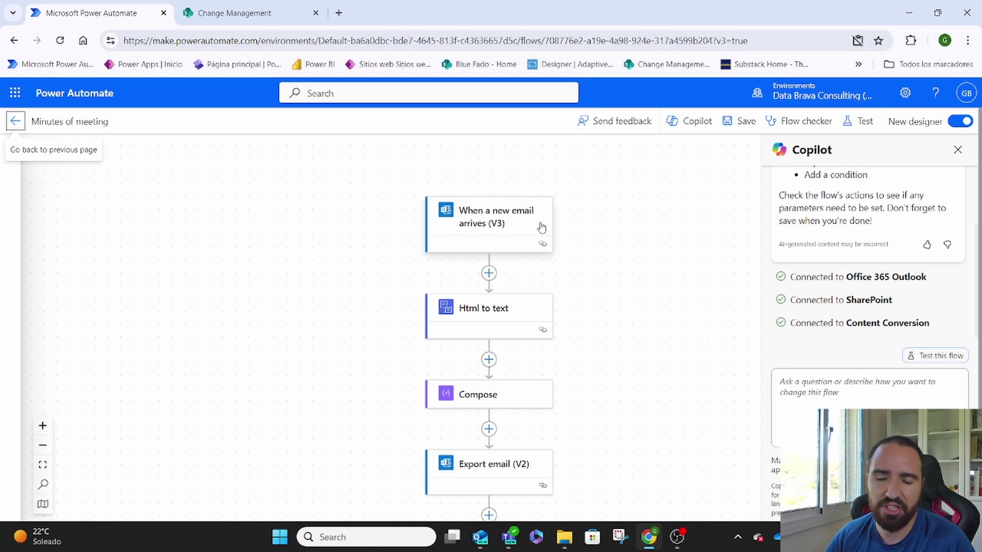
Scroll down to the Create item card and display its MOC Meeting Tracker parameters
scroll(581, 223, "down", 1)
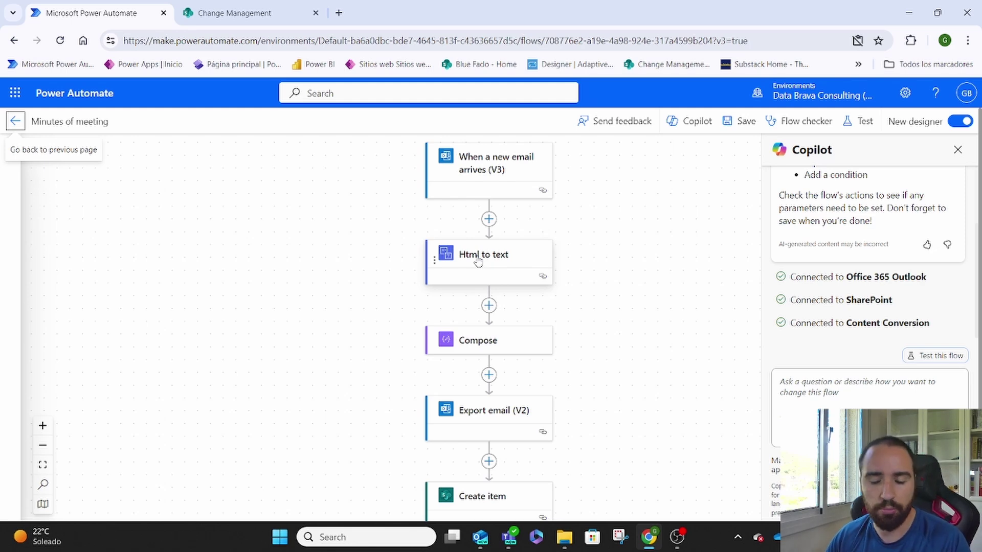
scroll(479, 262, "down", 1)
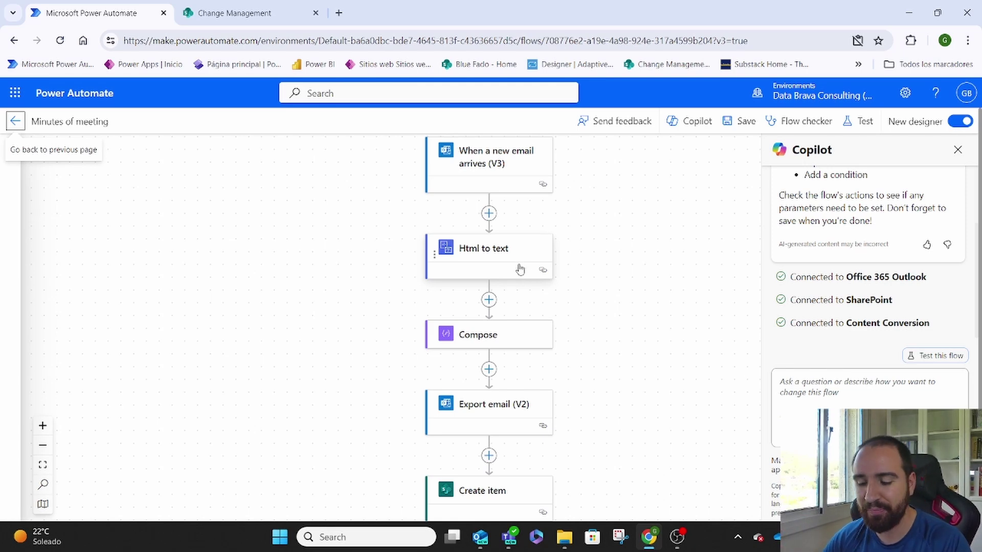
scroll(400, 331, "down", 3)
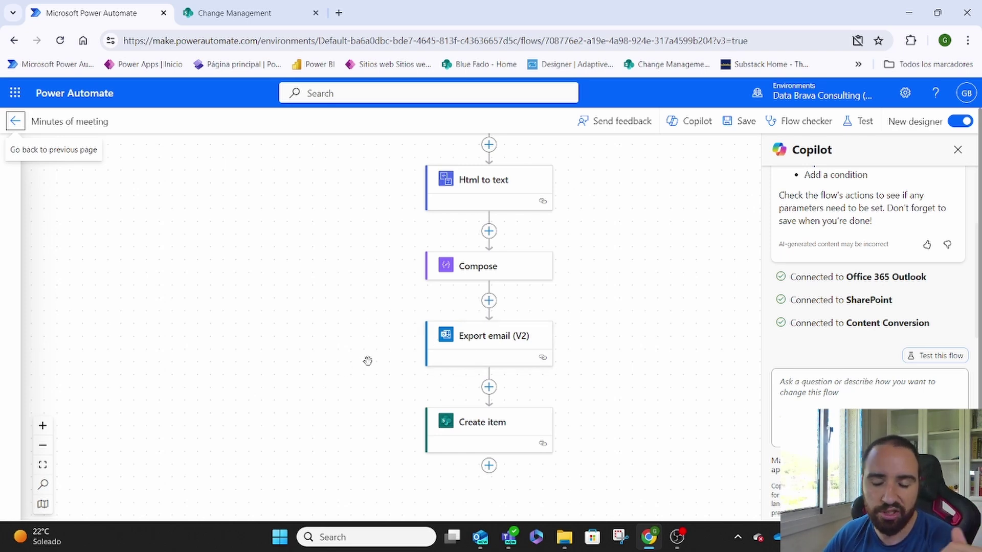
scroll(368, 361, "down", 1)
left_click(480, 390)
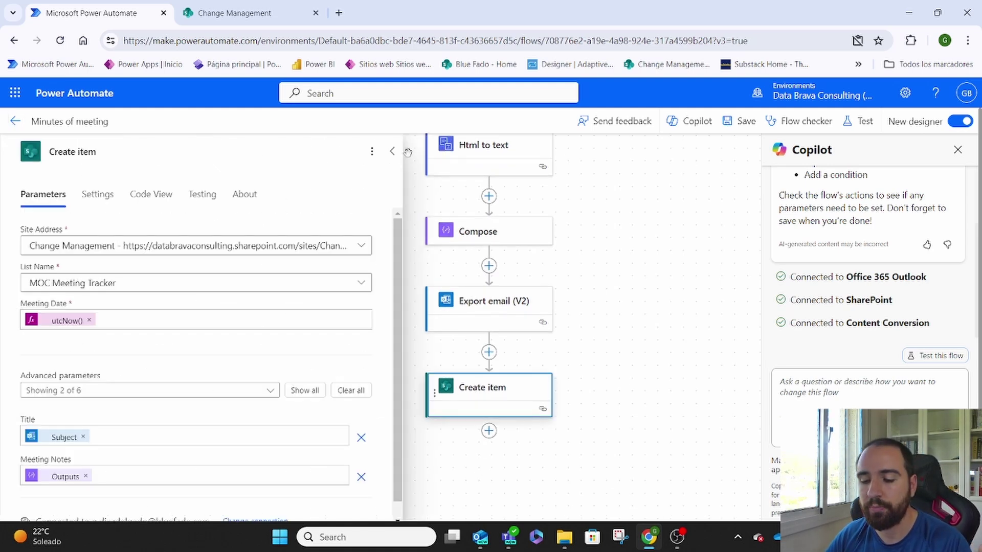
Open the When a new email arrives (V3) trigger with all parameters shown, including the 'MOC Minute' subject filter
left_click(392, 153)
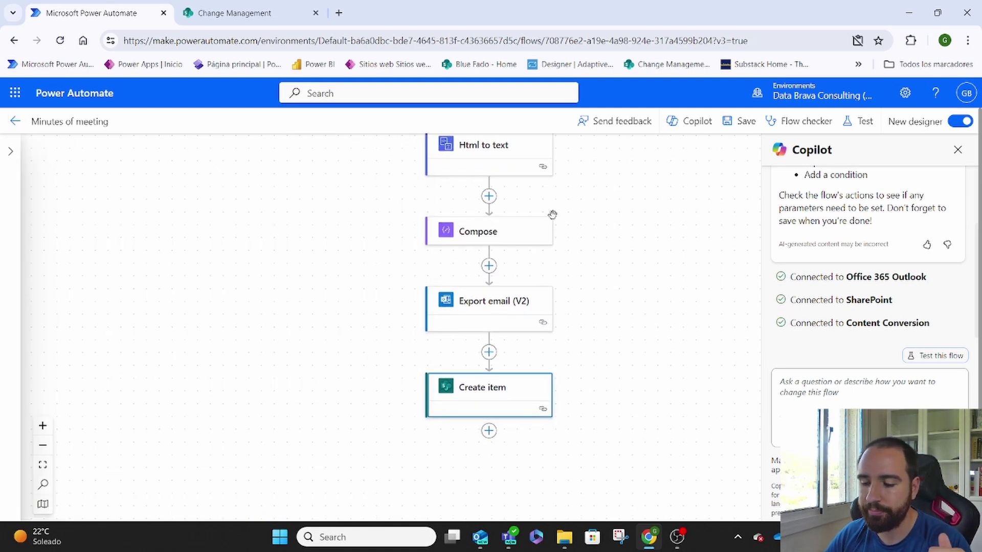
scroll(604, 246, "up", 5)
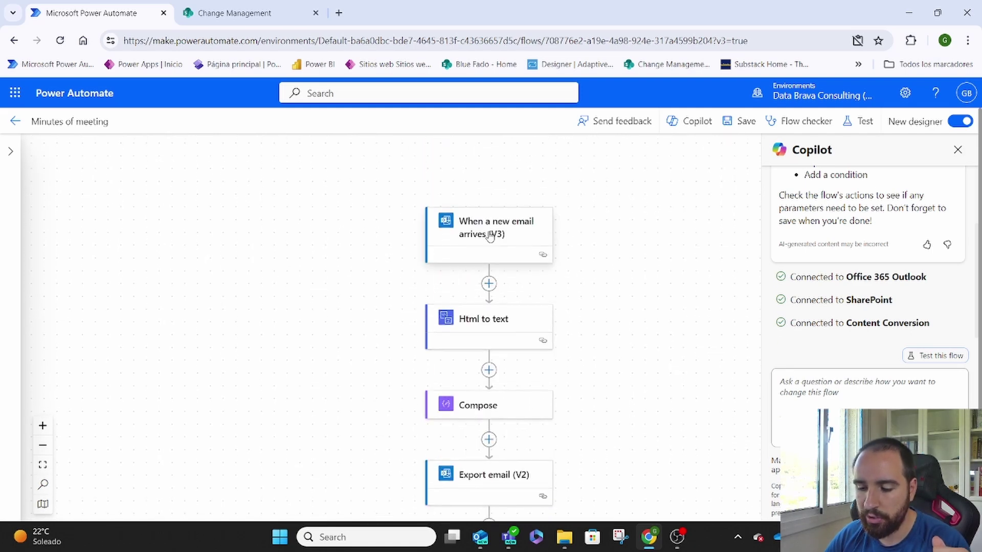
left_click(490, 237)
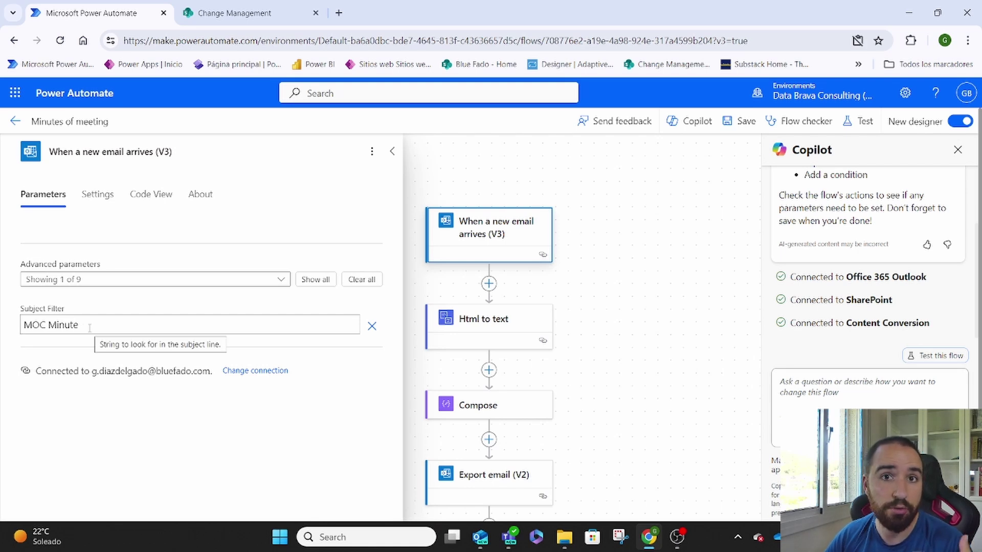
left_click(316, 280)
scroll(316, 280, "down", 1)
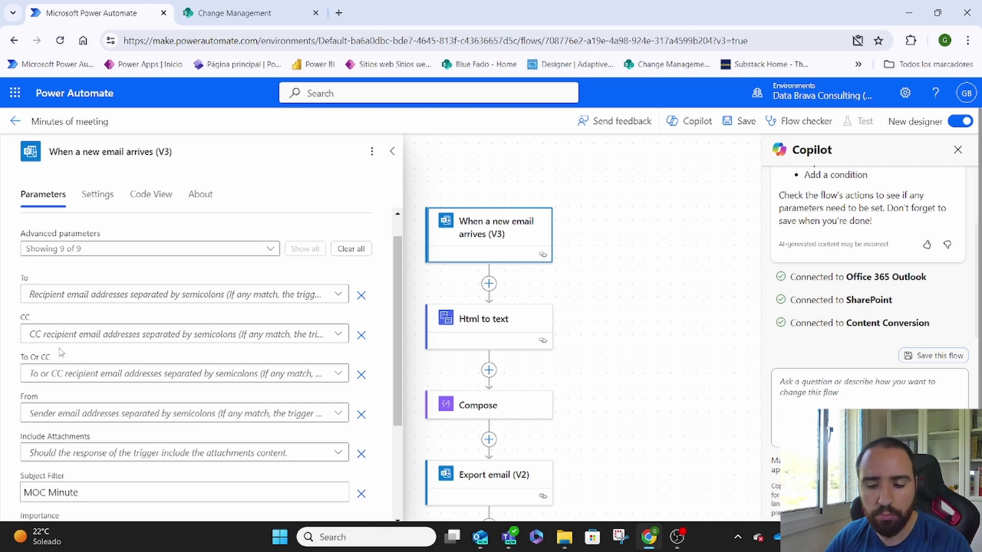
scroll(72, 343, "down", 3)
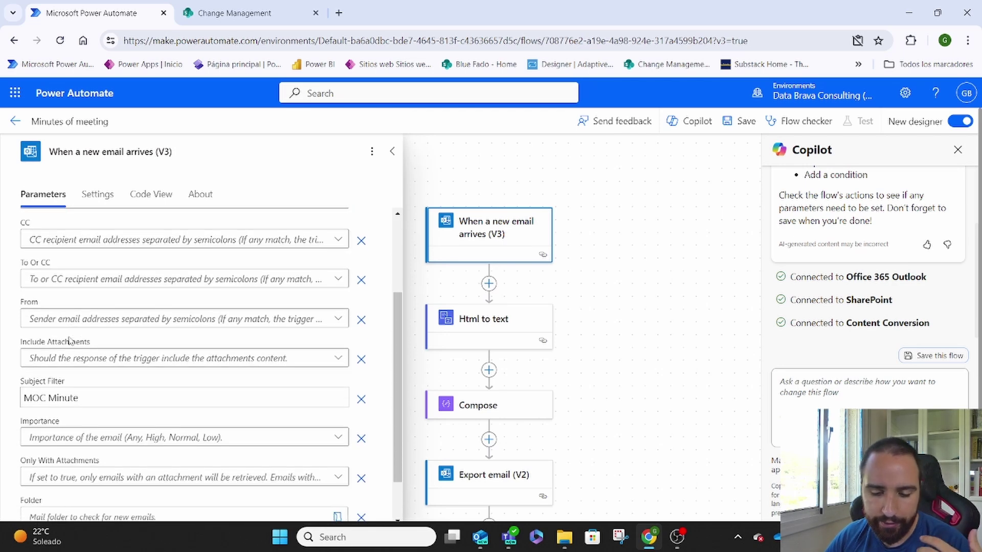
scroll(88, 368, "down", 2)
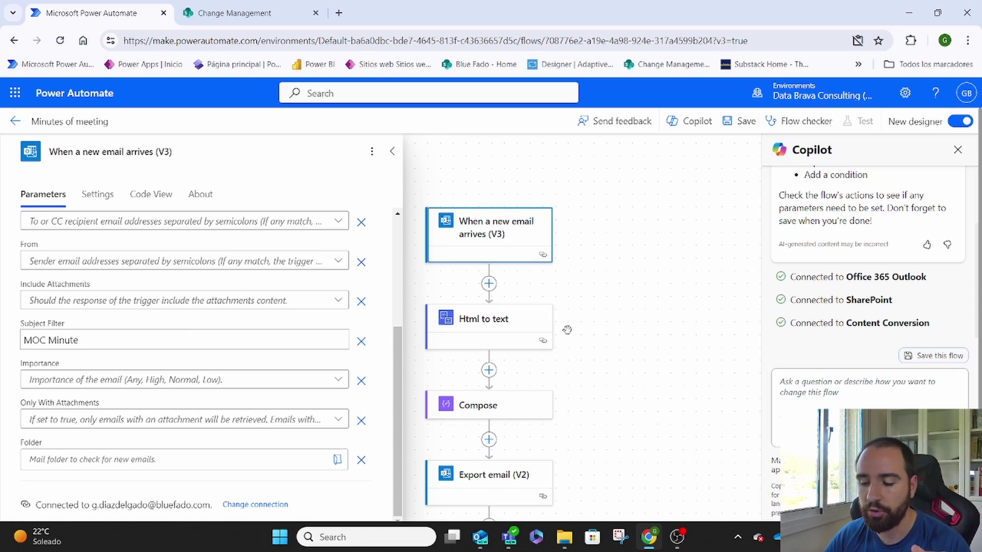
Inspect the Html to text Content and the Compose Inputs, both taking a Body value
left_click(481, 334)
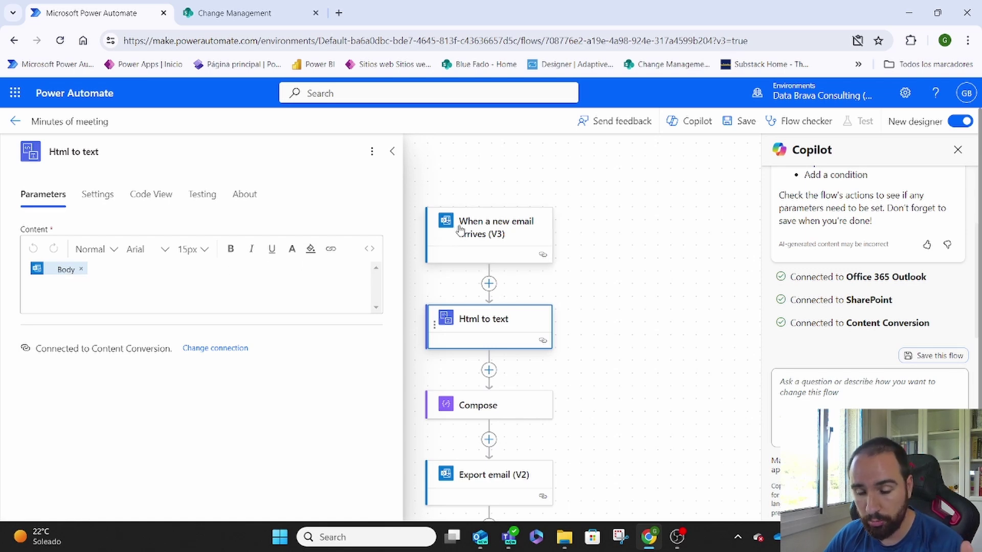
scroll(471, 307, "down", 1)
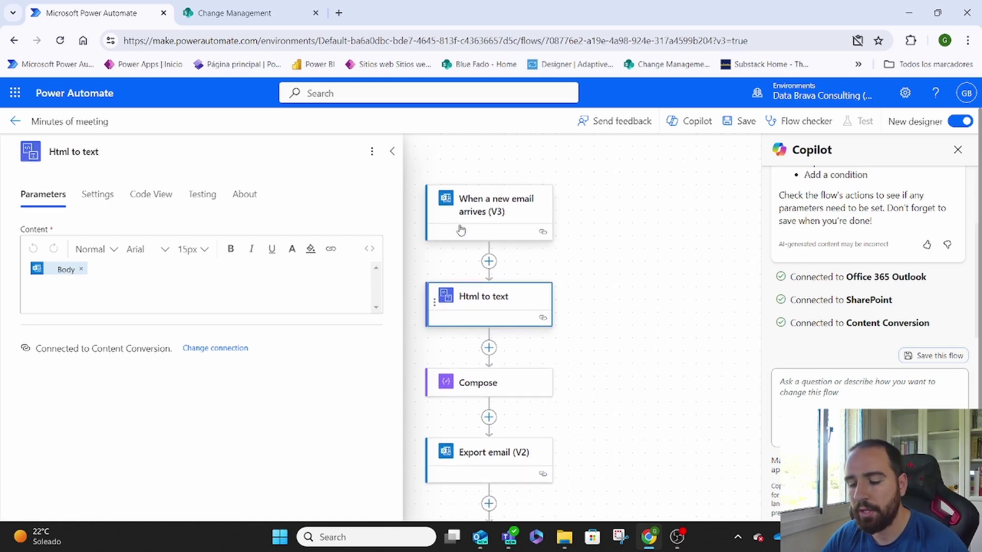
left_click(482, 383)
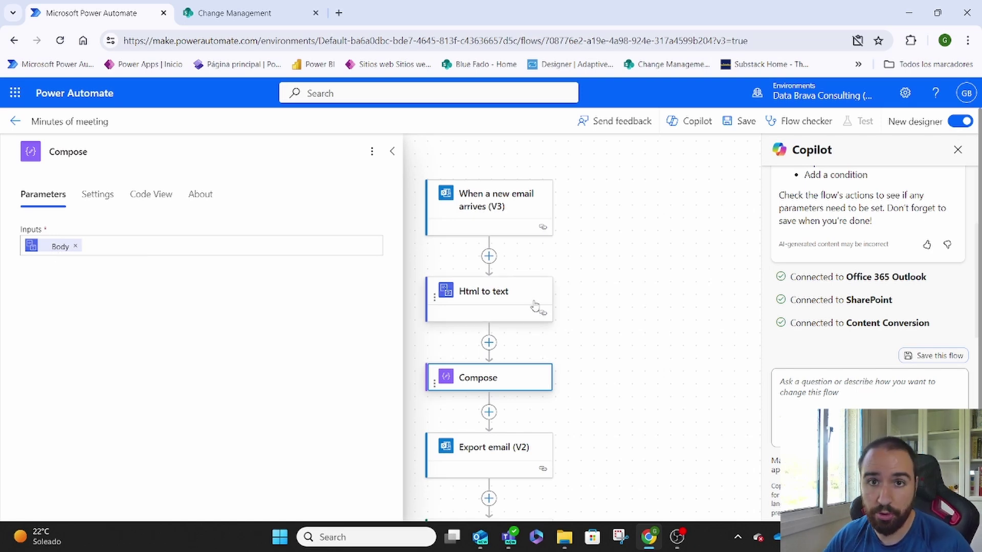
scroll(535, 306, "down", 2)
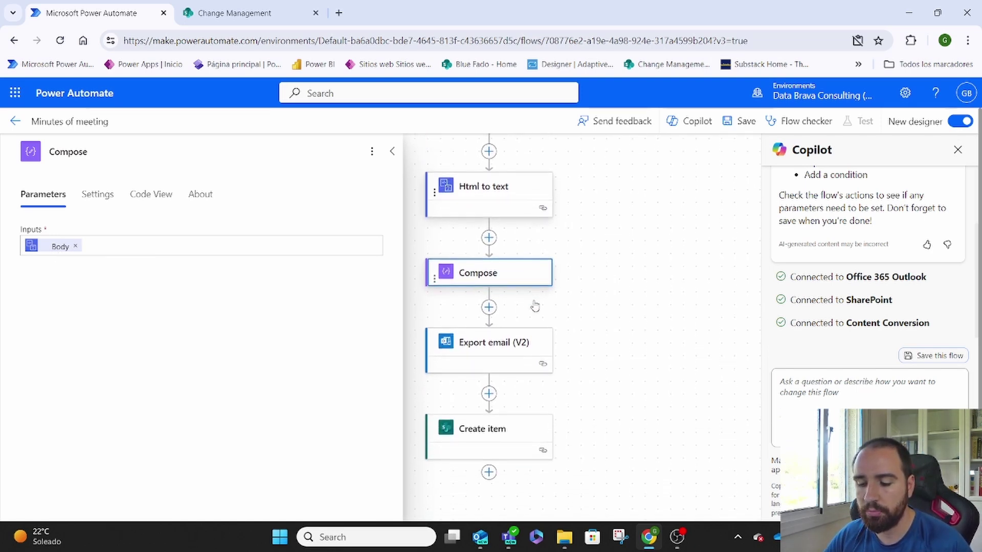
scroll(554, 337, "down", 1)
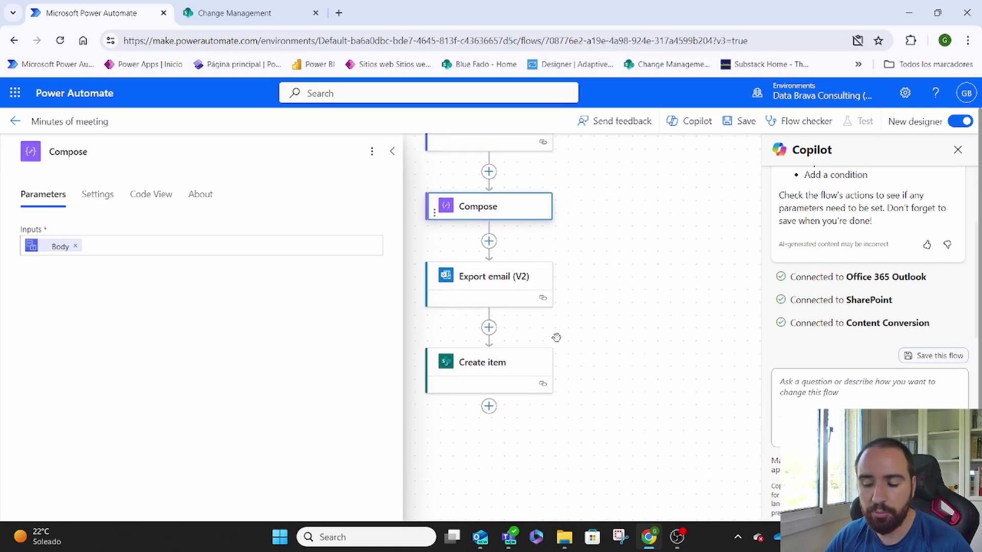
Reopen the Create item card and review its utcNow(), Subject and Outputs fields
left_click(480, 367)
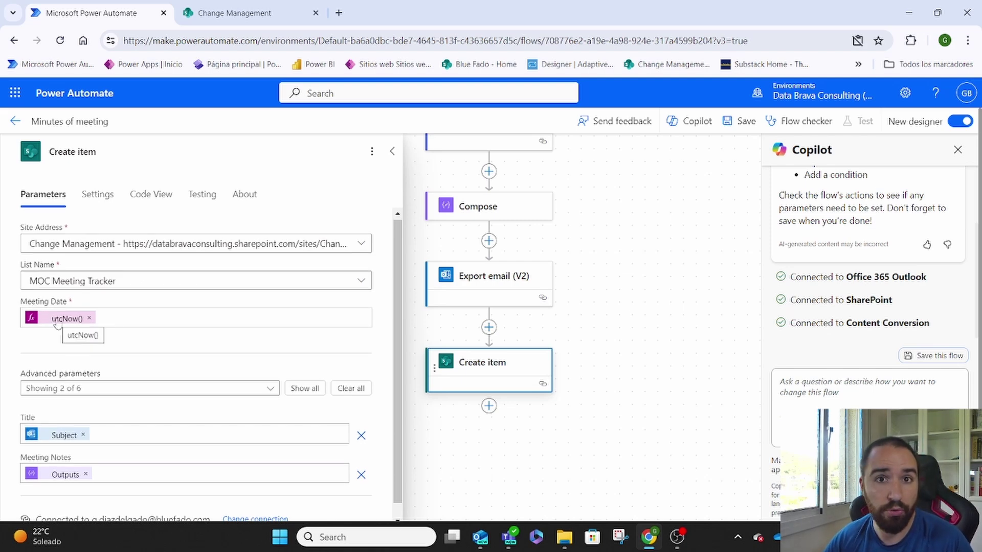
scroll(128, 311, "down", 1)
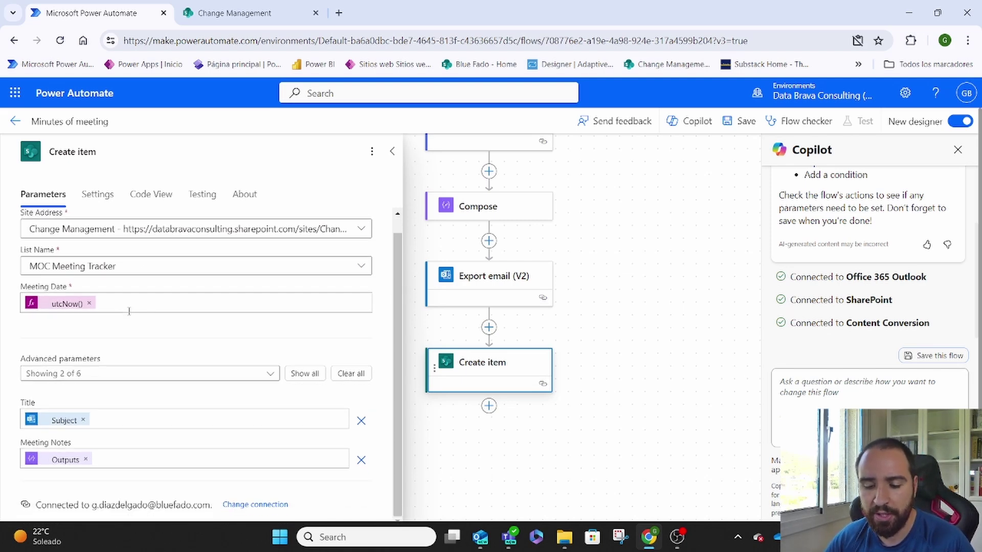